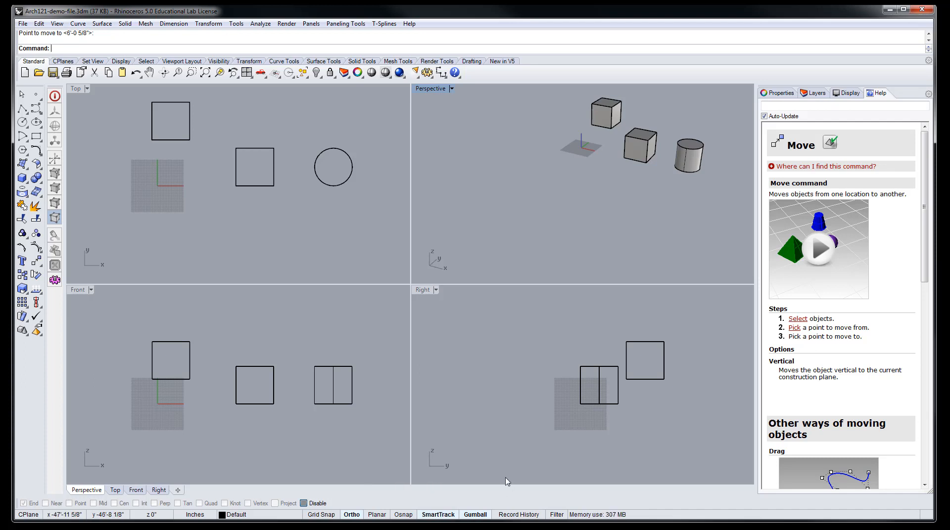
Step: Move the box nearest the grid freely along its gumball axes until it sits above the grid origin area, then deselect it
{"action": "scroll", "coordinate": [624, 235], "scroll_direction": "down", "scroll_amount": 2}
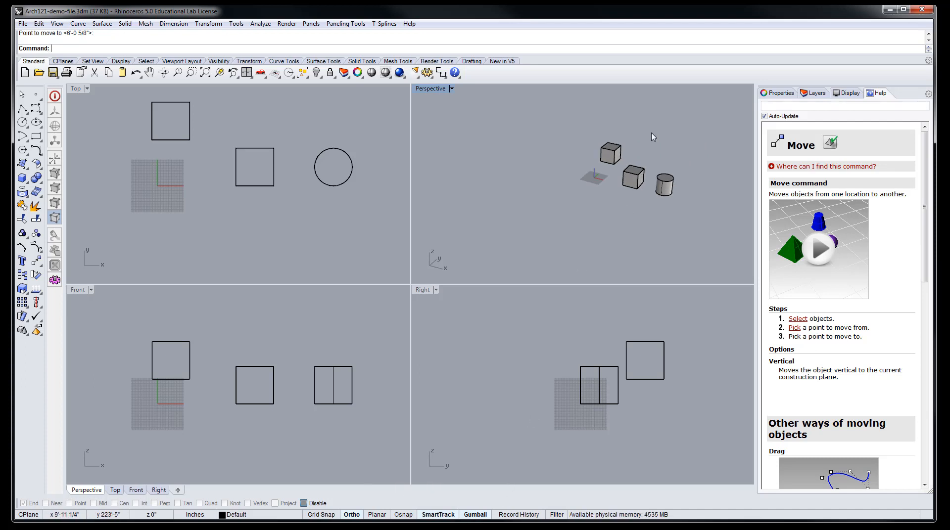
{"action": "scroll", "coordinate": [658, 141], "scroll_direction": "up", "scroll_amount": 2}
{"action": "left_click", "coordinate": [596, 159]}
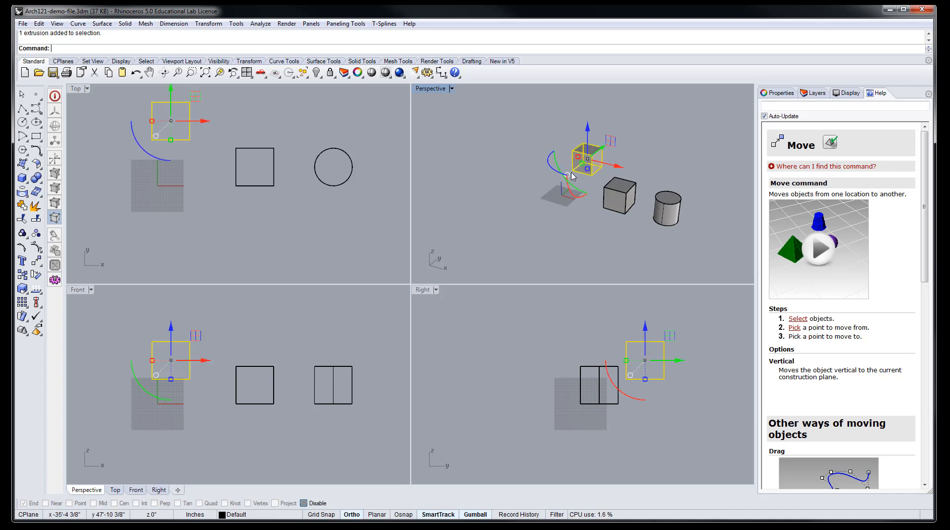
{"action": "right_click_drag", "start_coordinate": [546, 194], "coordinate": [537, 144]}
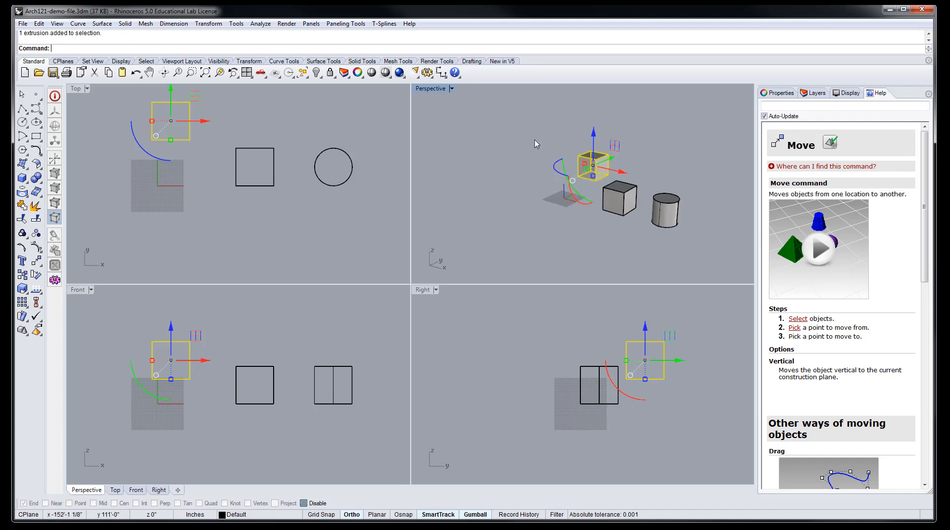
{"action": "mouse_move", "coordinate": [572, 239]}
{"action": "right_mouse_down"}
{"action": "mouse_move", "coordinate": [557, 233]}
{"action": "mouse_move", "coordinate": [566, 227]}
{"action": "right_mouse_up"}
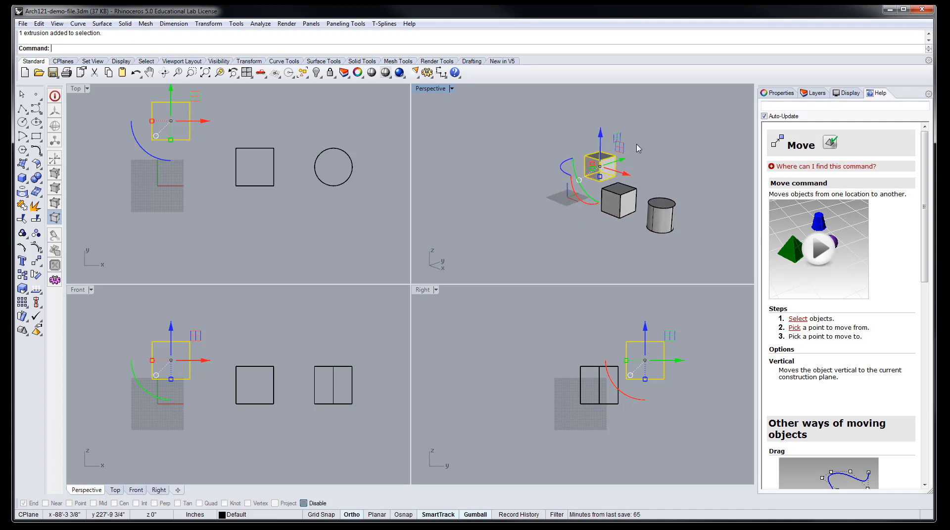
{"action": "right_click_drag", "start_coordinate": [655, 156], "coordinate": [639, 151]}
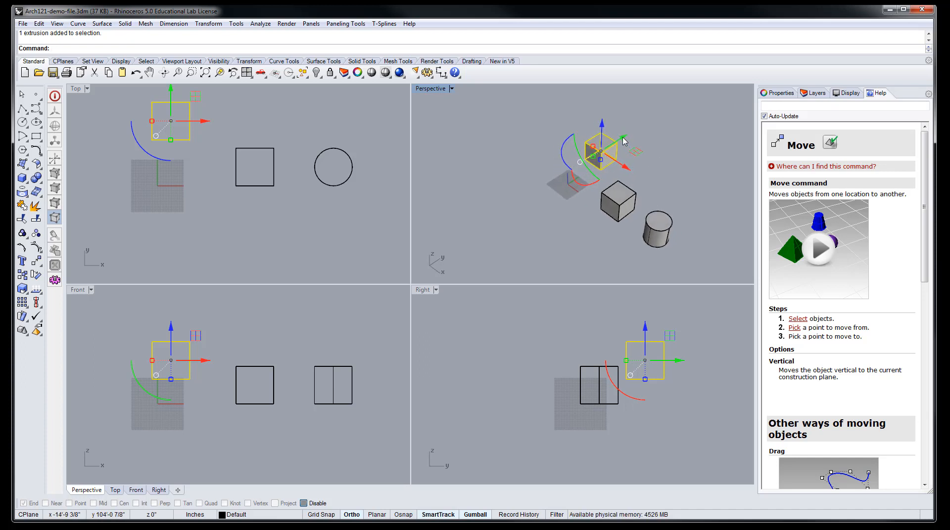
{"action": "left_click_drag", "start_coordinate": [623, 141], "coordinate": [653, 107]}
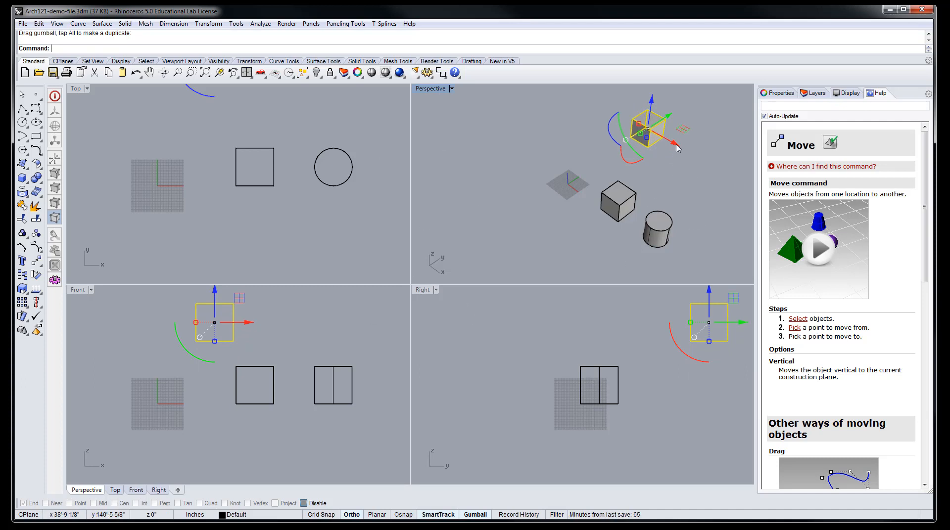
{"action": "left_click_drag", "start_coordinate": [677, 148], "coordinate": [576, 118]}
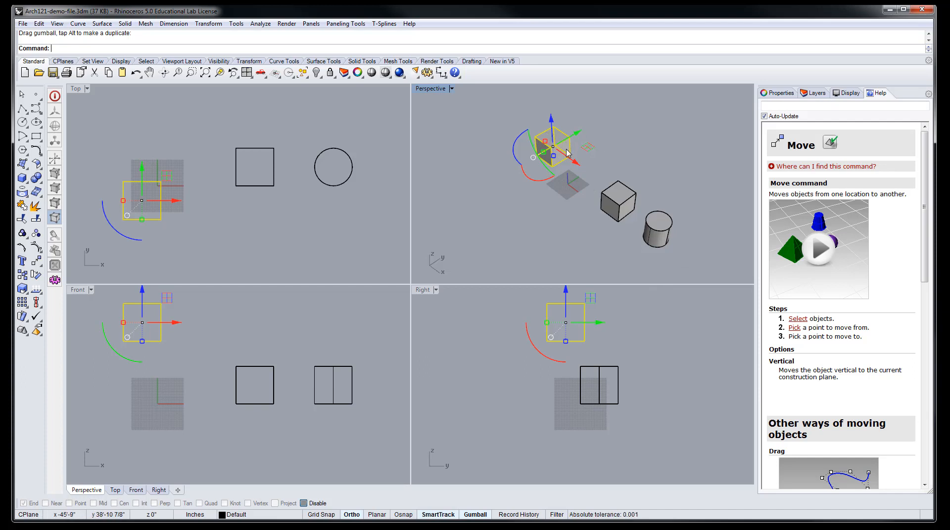
{"action": "left_click", "coordinate": [653, 154]}
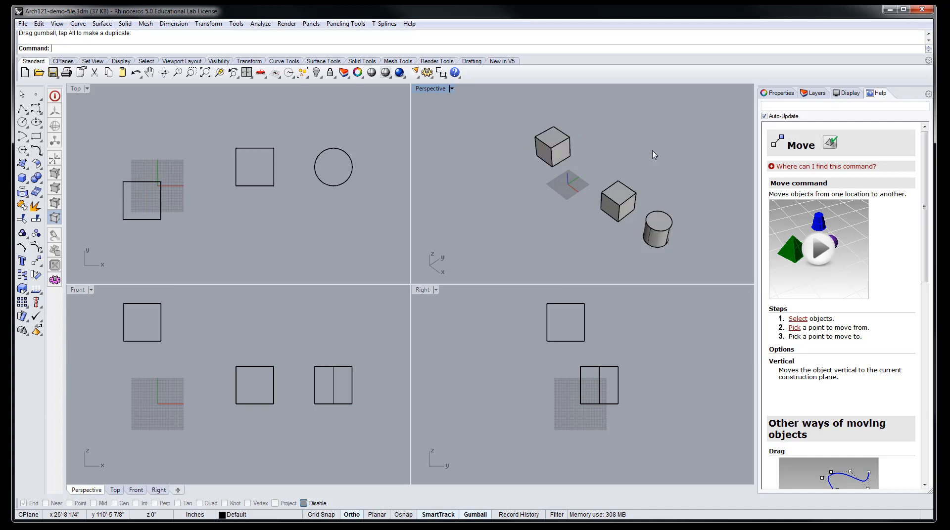
Step: Move the raised box 50' along the Y axis and an equal distance along the X axis using numeric gumball entry
{"action": "left_click", "coordinate": [579, 140]}
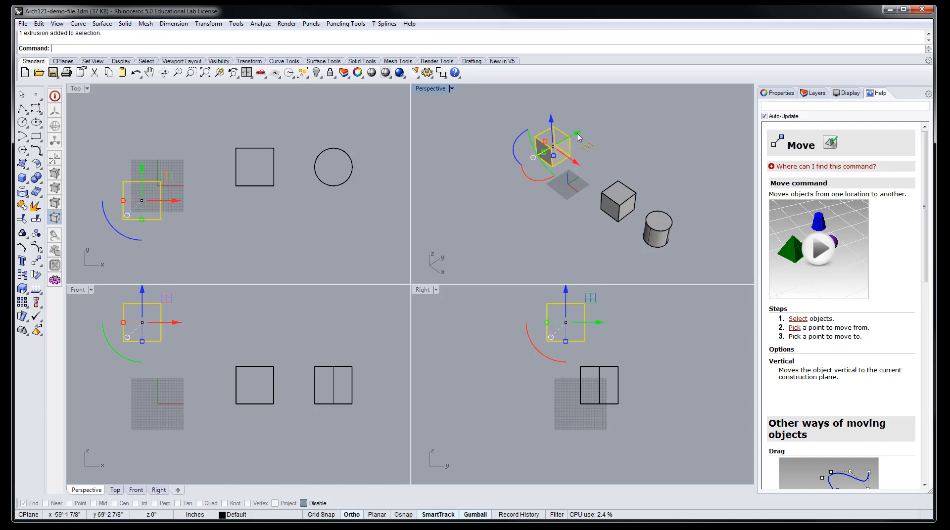
{"action": "left_click", "coordinate": [577, 137]}
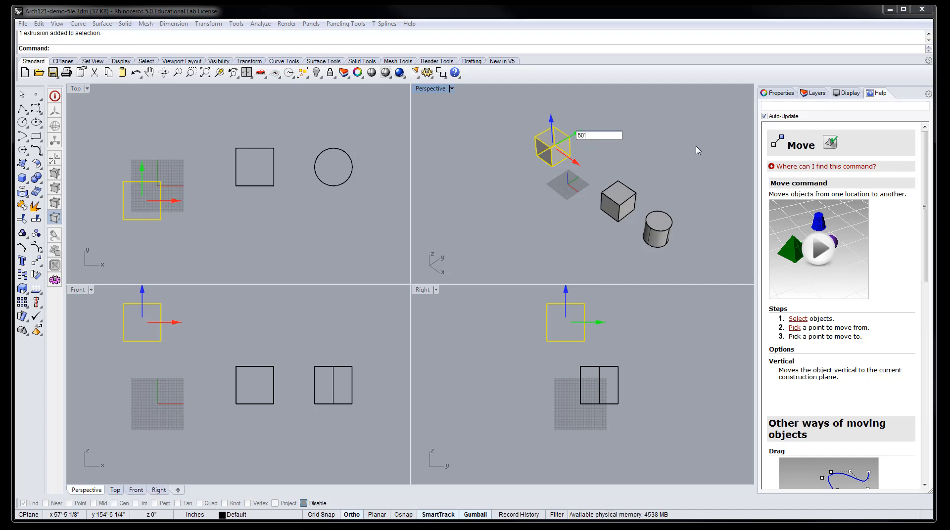
{"action": "type", "text": "'"}
{"action": "key", "text": "Return"}
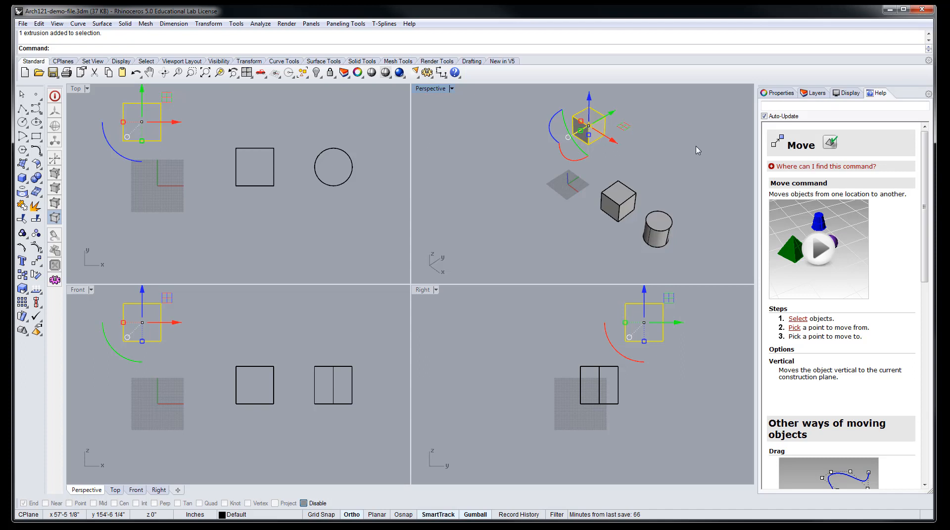
{"action": "left_click", "coordinate": [614, 143]}
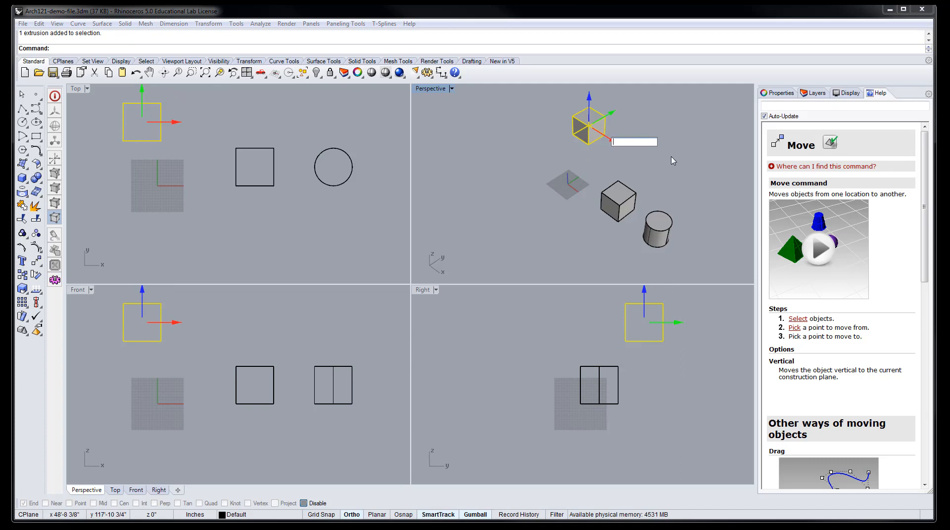
{"action": "key", "text": "Return"}
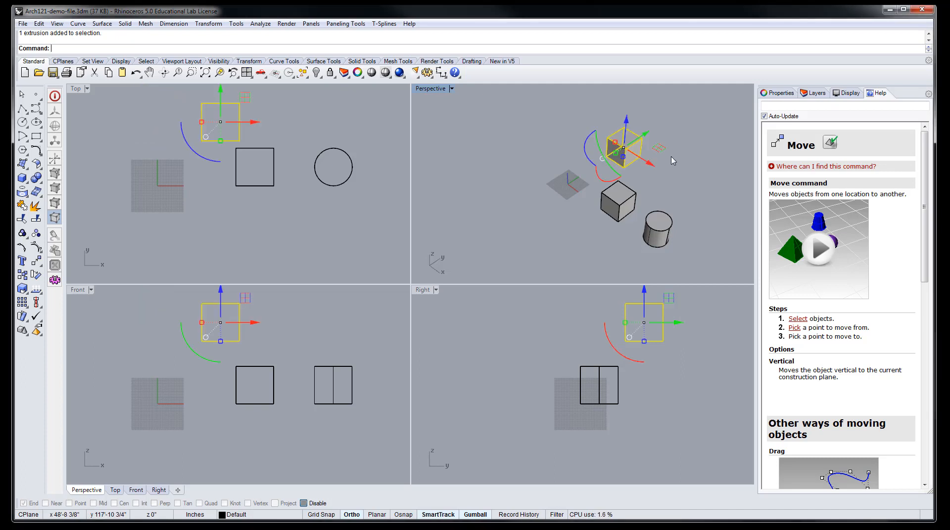
Step: Move the raised box up 50' along the Z axis using numeric gumball entry
{"action": "left_click", "coordinate": [625, 121]}
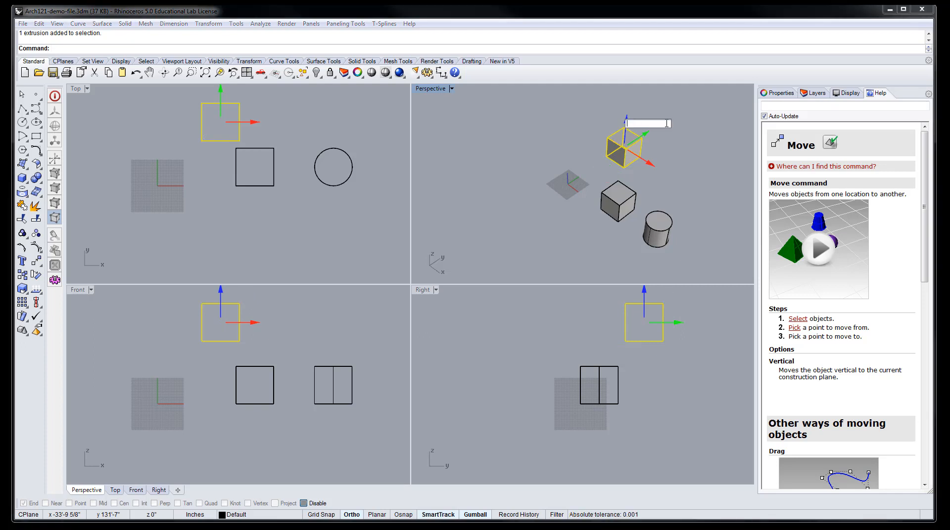
{"action": "type", "text": "50"}
{"action": "key", "text": "Return"}
{"action": "scroll", "coordinate": [668, 127], "scroll_direction": "down", "scroll_amount": 3}
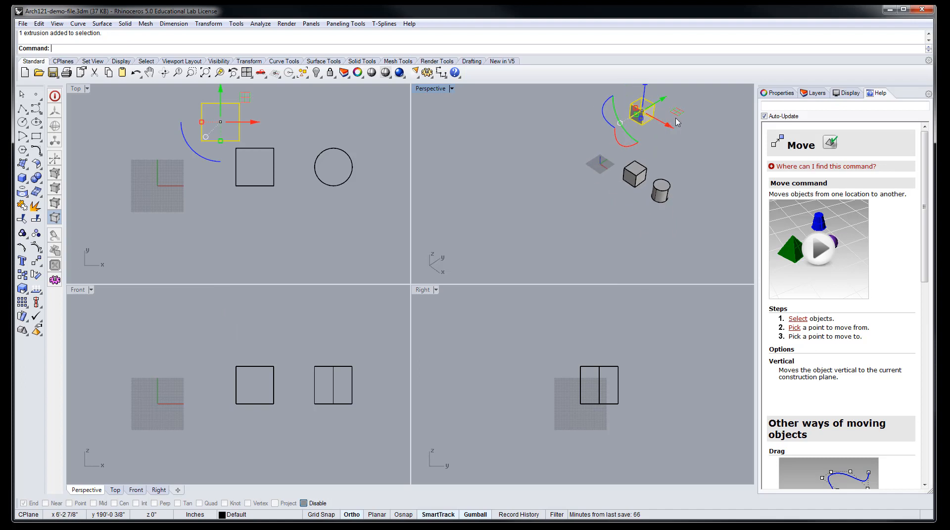
{"action": "right_click_drag", "start_coordinate": [692, 102], "coordinate": [659, 150], "text": "shift"}
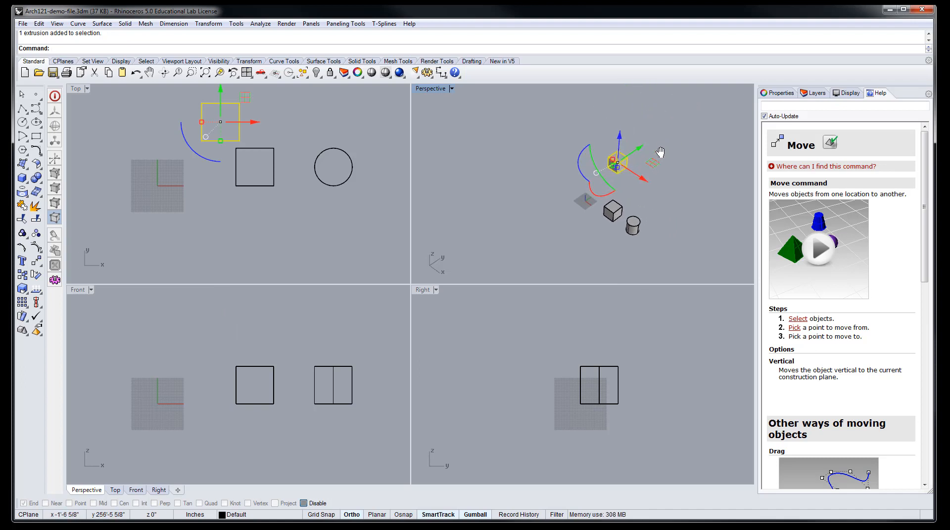
{"action": "scroll", "coordinate": [624, 125], "scroll_direction": "up", "scroll_amount": 2}
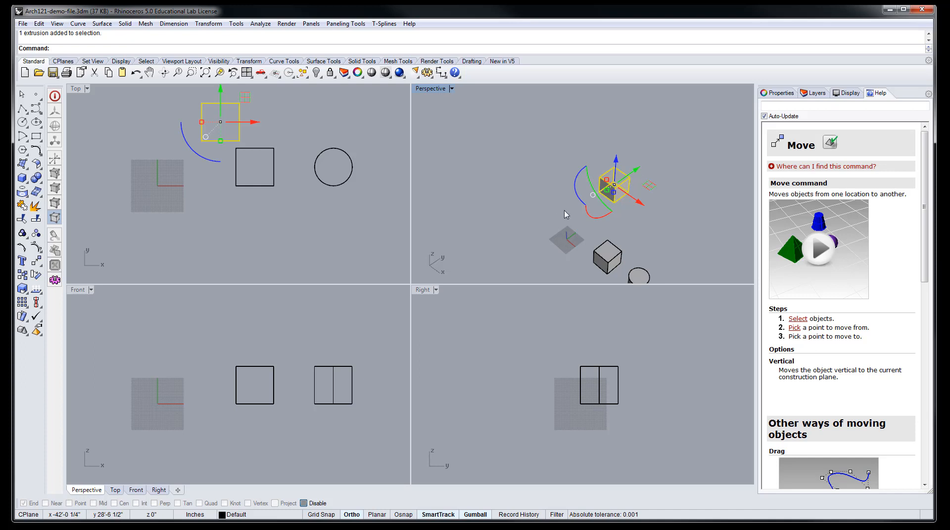
Step: Move the raised box -50' along the Z axis and -50' along the Y axis using numeric gumball entry
{"action": "left_click", "coordinate": [617, 163]}
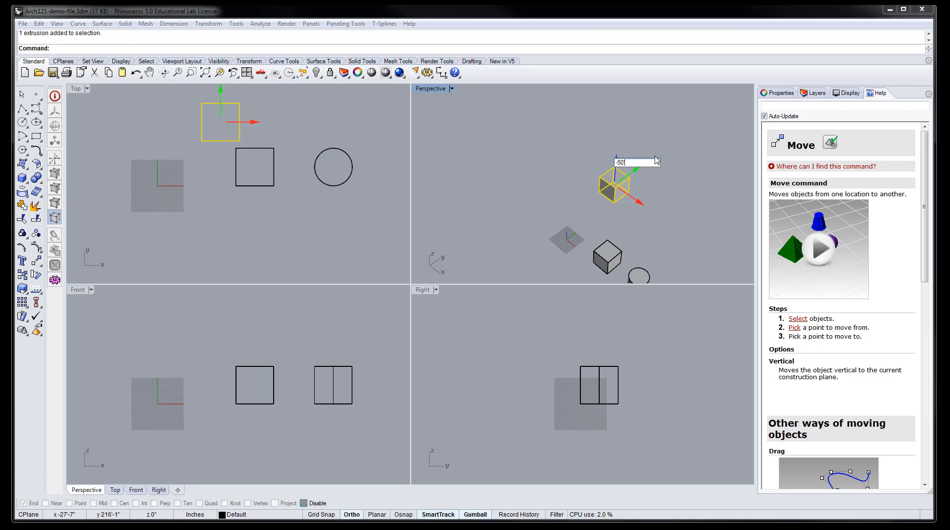
{"action": "type", "text": "-50"}
{"action": "key", "text": "Return"}
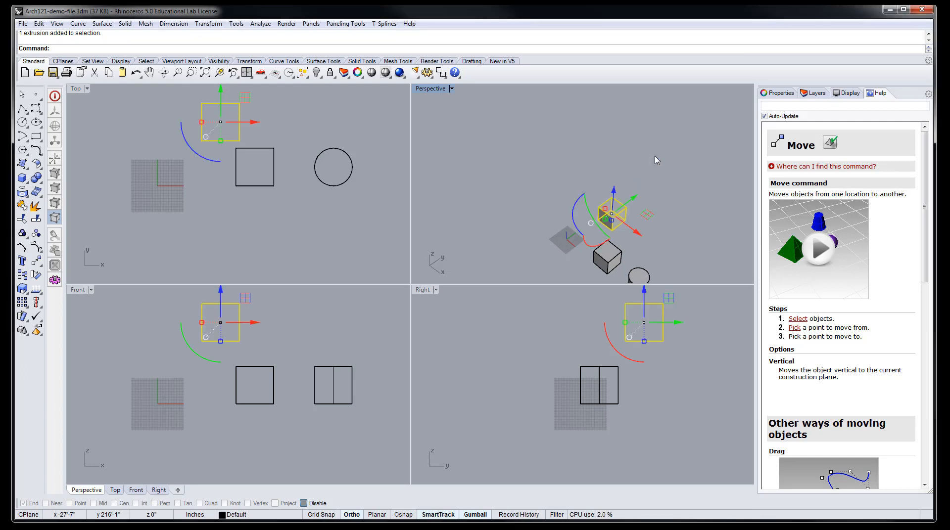
{"action": "left_click", "coordinate": [634, 198]}
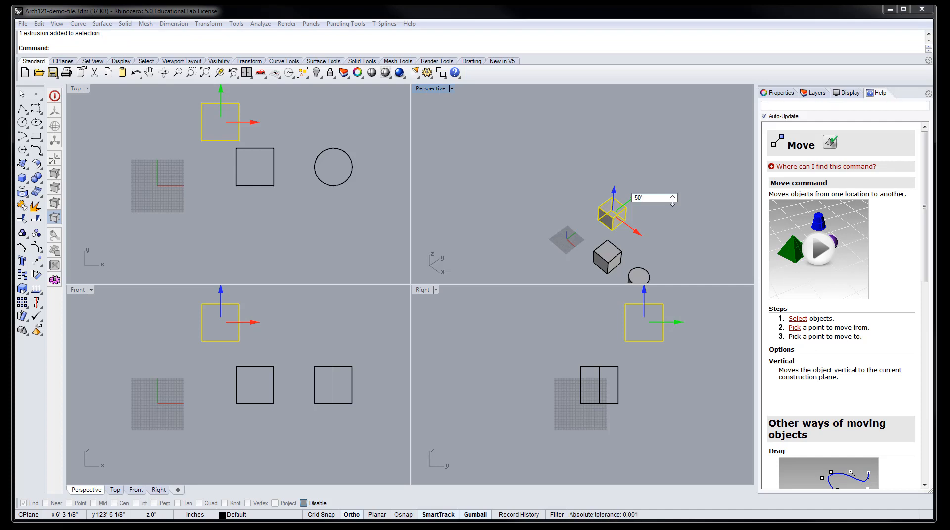
{"action": "key", "text": "Return"}
{"action": "right_click_drag", "start_coordinate": [643, 198], "coordinate": [558, 234]}
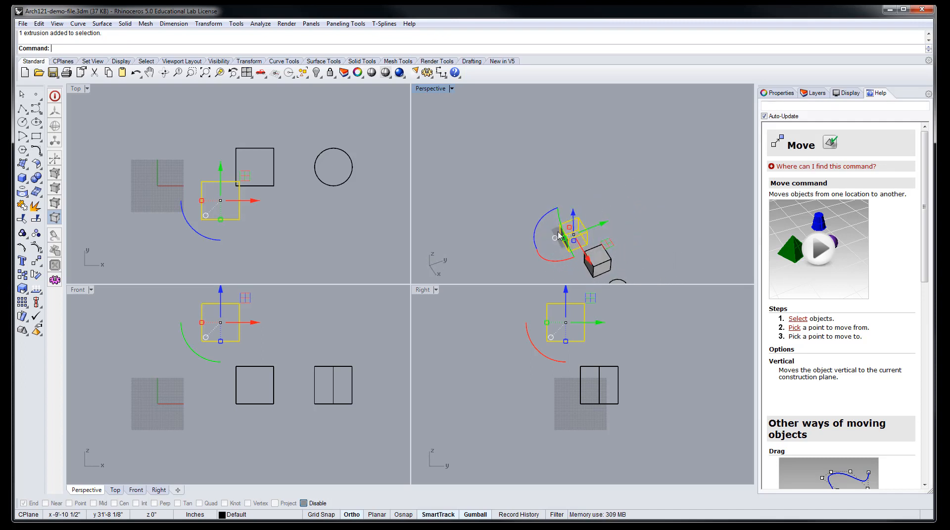
{"action": "left_click", "coordinate": [644, 203]}
Step: Turn off Ortho and rotate the raised box freely counterclockwise about its Z axis with the gumball
{"action": "scroll", "coordinate": [563, 246], "scroll_direction": "up", "scroll_amount": 4}
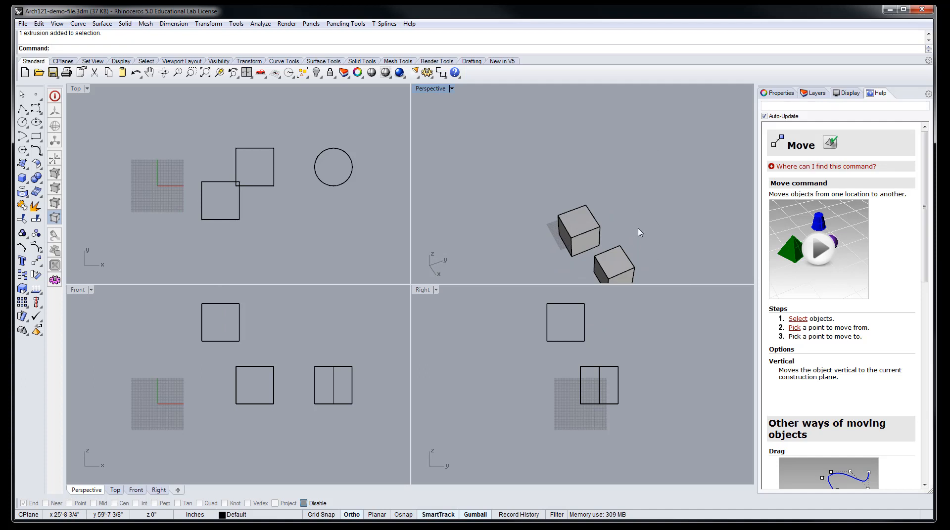
{"action": "right_click_drag", "start_coordinate": [639, 231], "coordinate": [668, 184], "text": "shift"}
{"action": "right_click_drag", "start_coordinate": [610, 218], "coordinate": [632, 198]}
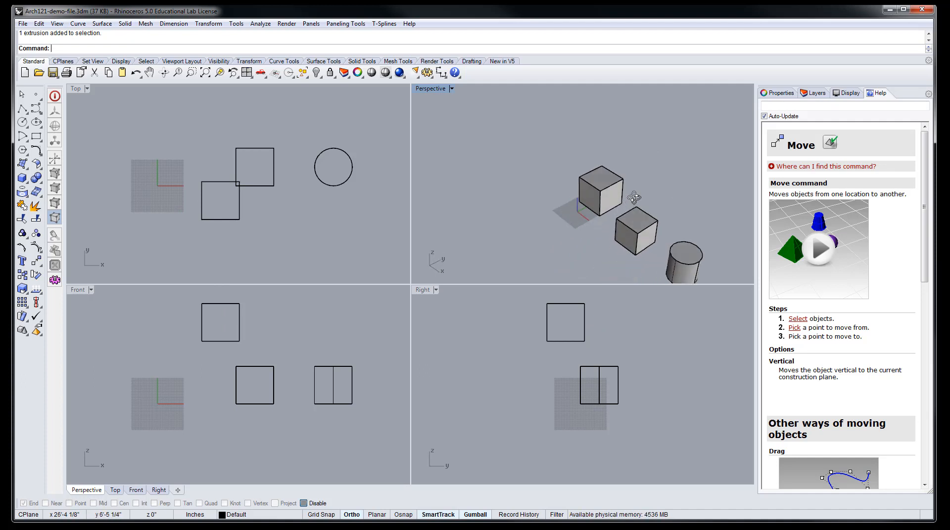
{"action": "left_click", "coordinate": [594, 193]}
{"action": "left_click", "coordinate": [689, 187]}
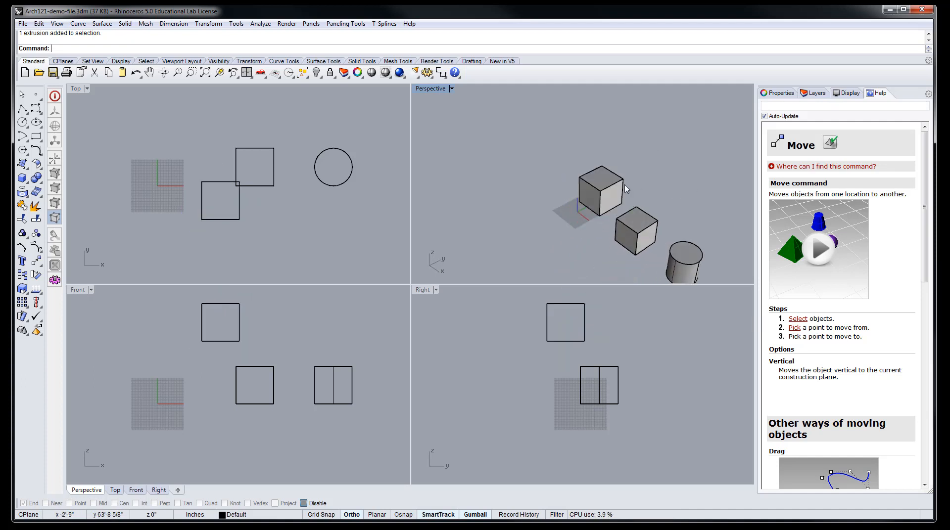
{"action": "scroll", "coordinate": [609, 205], "scroll_direction": "up", "scroll_amount": 2}
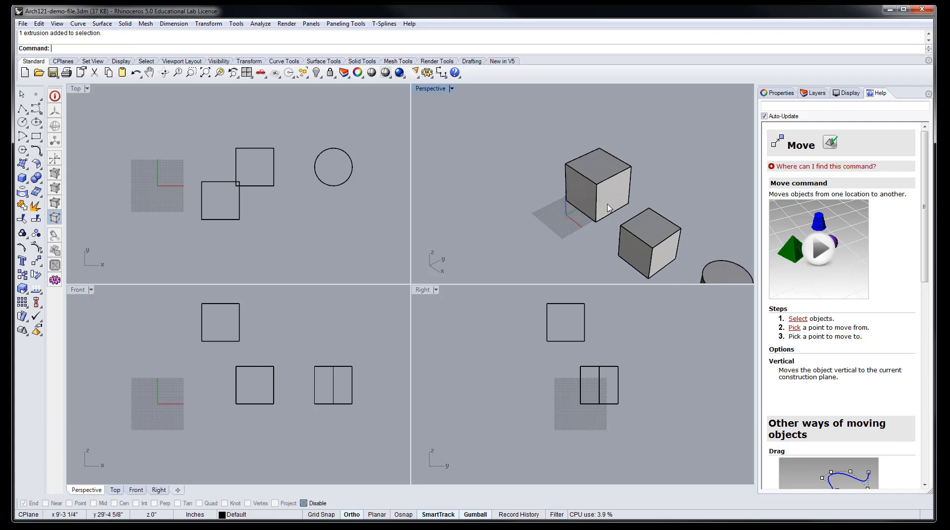
{"action": "left_click", "coordinate": [604, 182]}
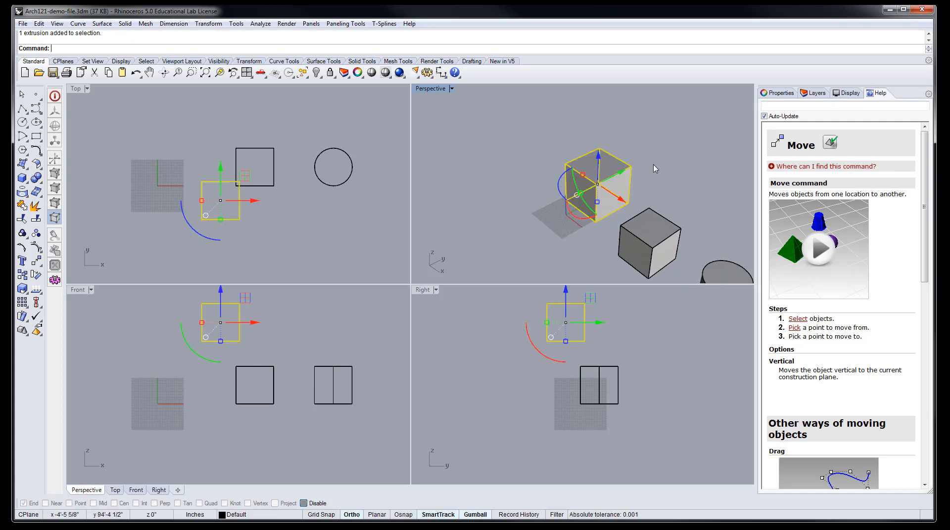
{"action": "right_click_drag", "start_coordinate": [656, 171], "coordinate": [657, 185]}
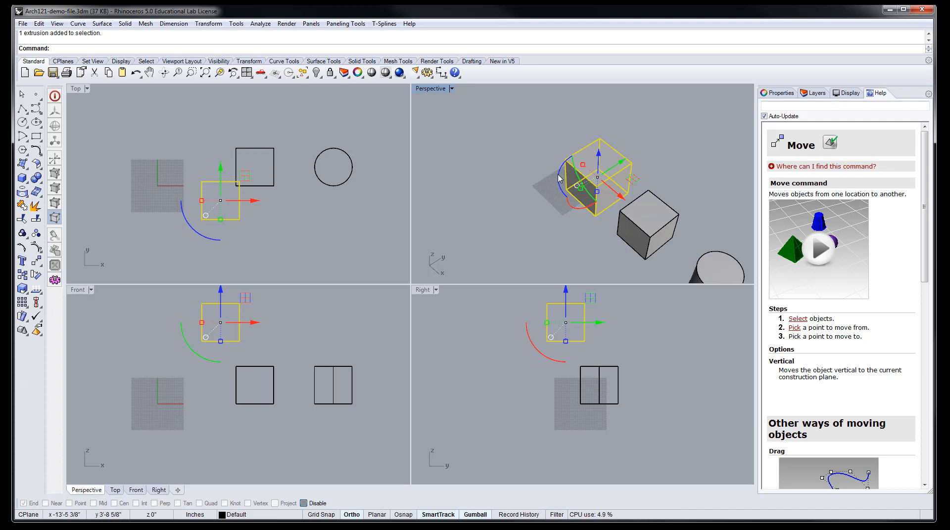
{"action": "left_click_drag", "start_coordinate": [559, 177], "coordinate": [562, 199]}
{"action": "left_click_drag", "start_coordinate": [515, 174], "coordinate": [552, 188]}
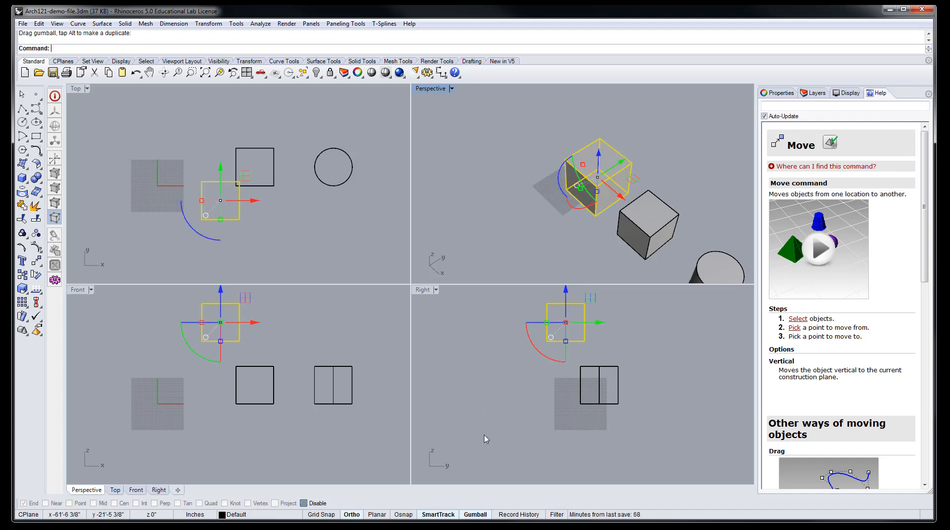
{"action": "left_click", "coordinate": [354, 518]}
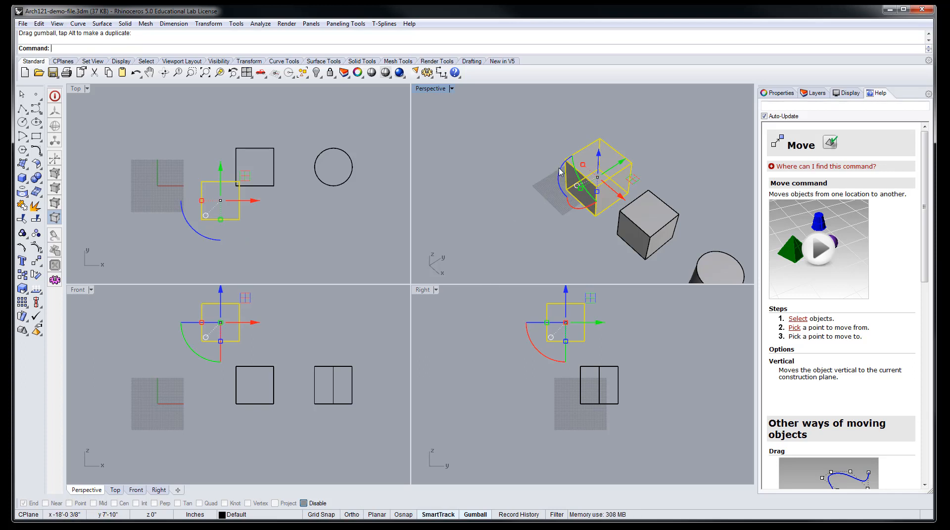
{"action": "left_click_drag", "start_coordinate": [560, 170], "coordinate": [545, 191]}
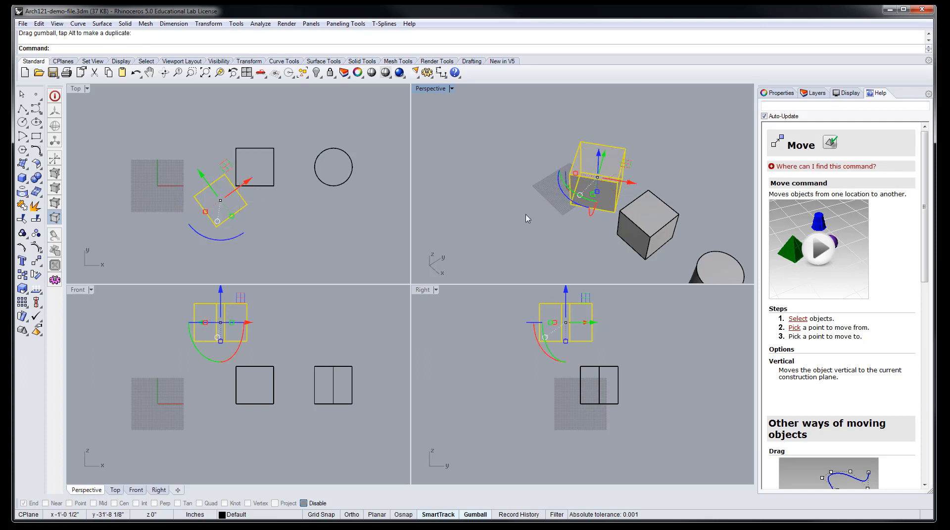
Step: Rotate the raised box slightly clockwise about its Z axis by a numeric gumball angle and deselect it
{"action": "left_click", "coordinate": [562, 196]}
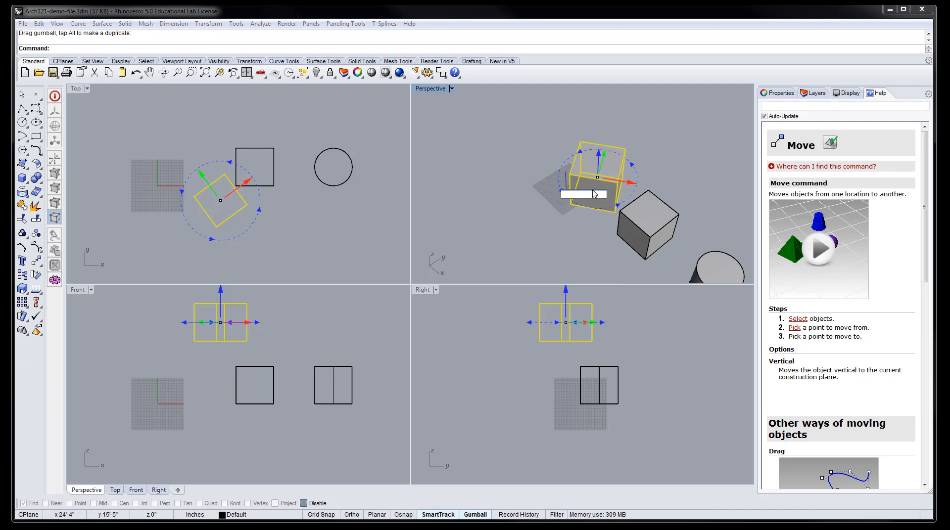
{"action": "type", "text": "5"}
{"action": "key", "text": "Return"}
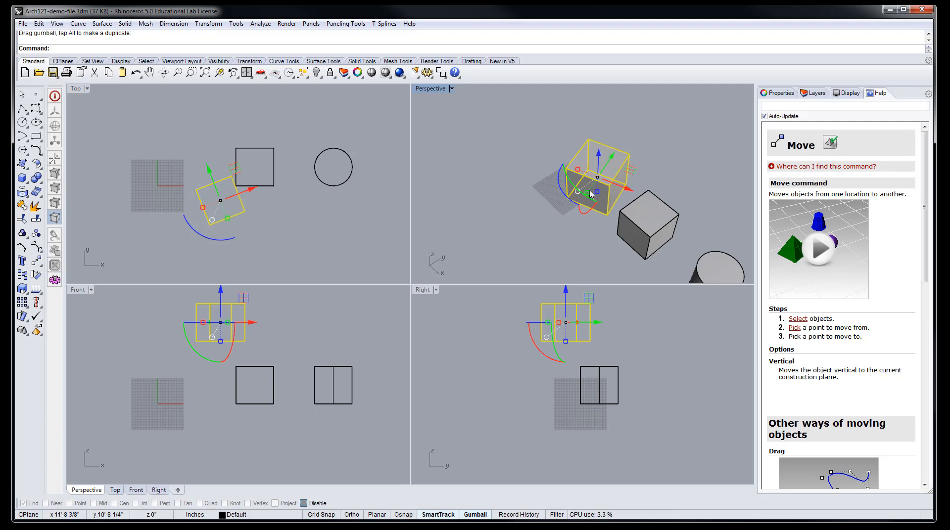
{"action": "left_click", "coordinate": [682, 138]}
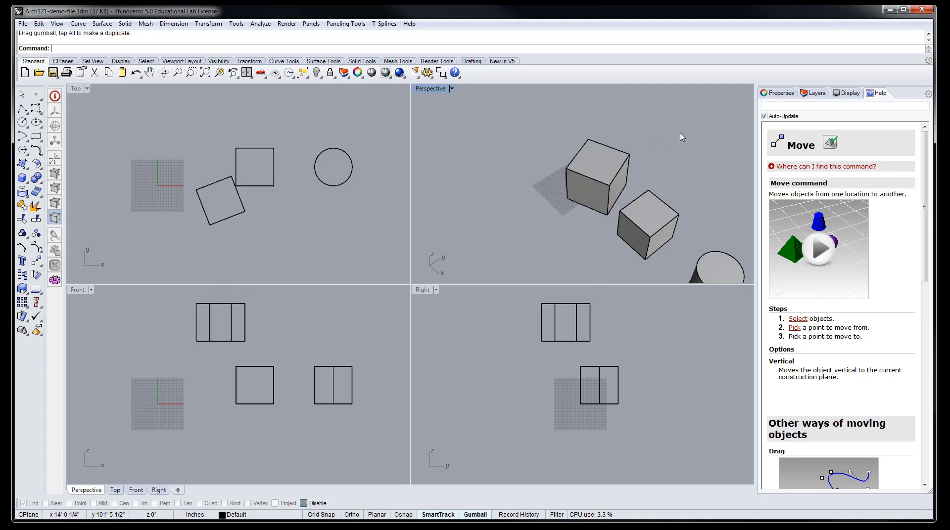